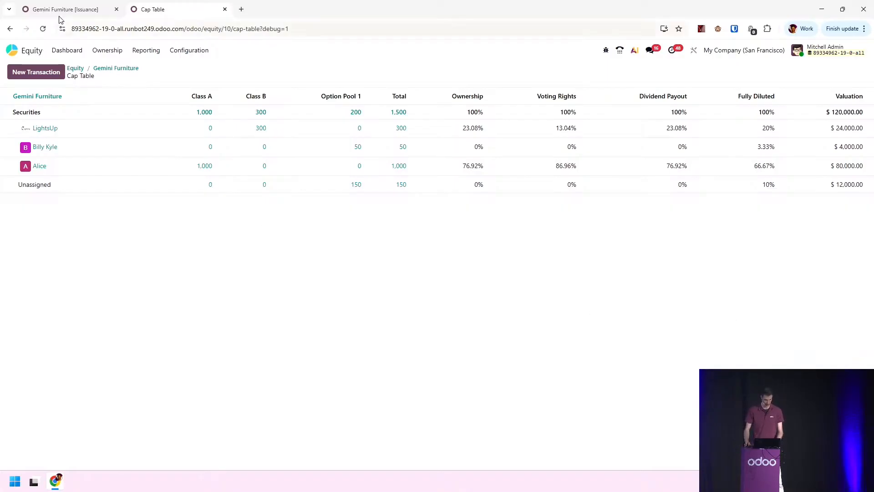
key(ctrl+shift+Tab)
key(ctrl+super+Left)
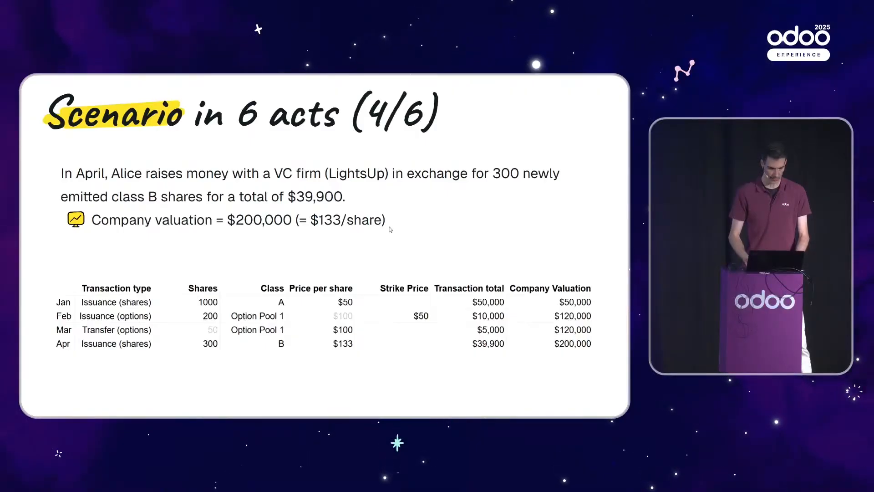
key(Right)
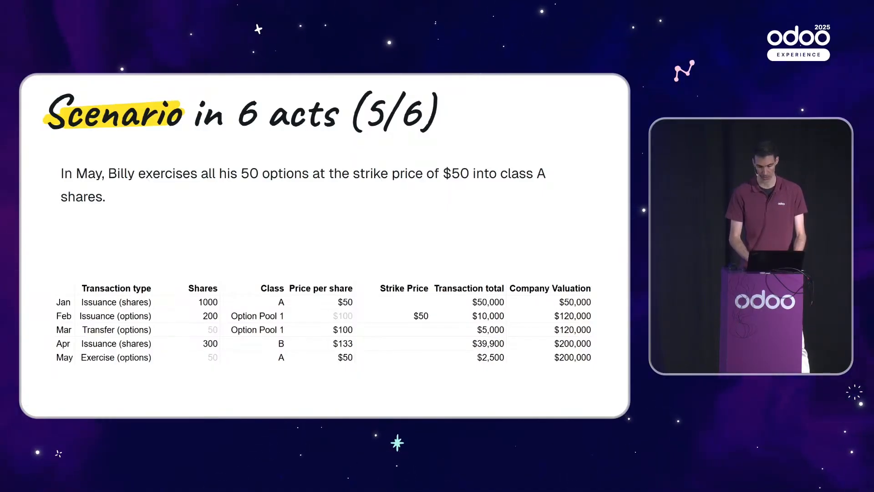
key(alt+Tab)
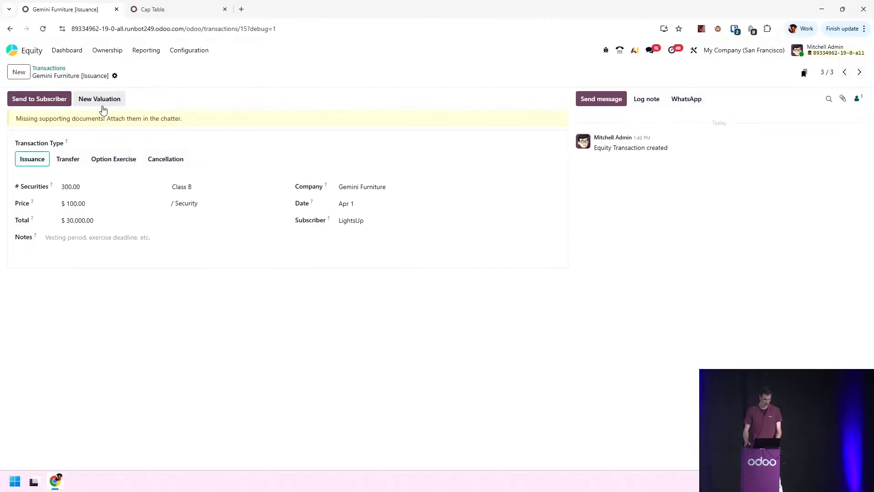
Start a new equity transaction for the company Gemini Furniture, discarding the accidentally opened valuation form
click(83, 141)
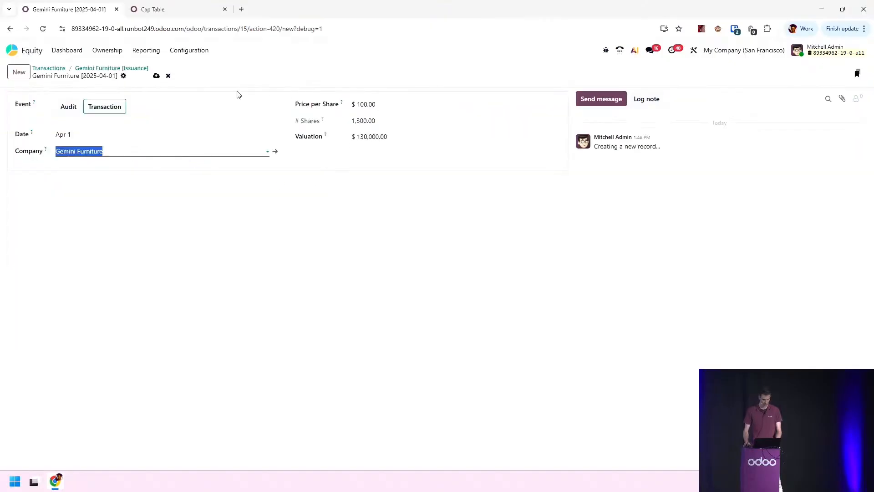
click(168, 76)
click(41, 68)
click(19, 72)
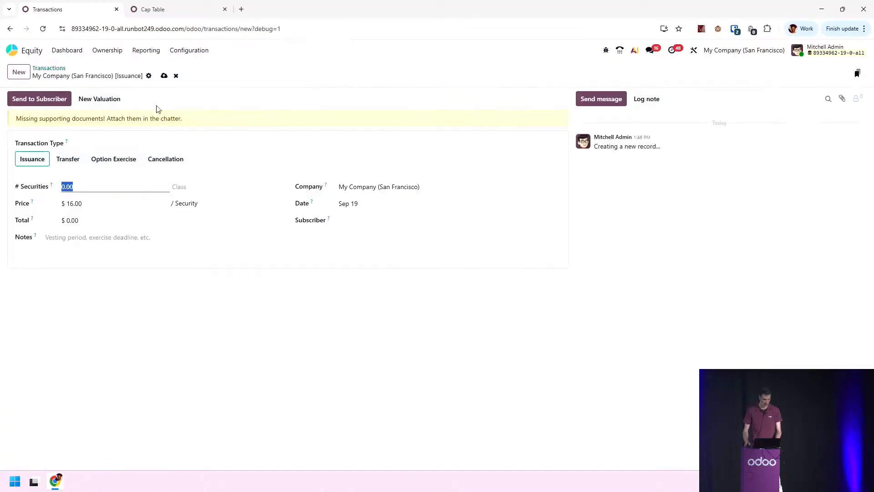
click(377, 186)
text(gemi)
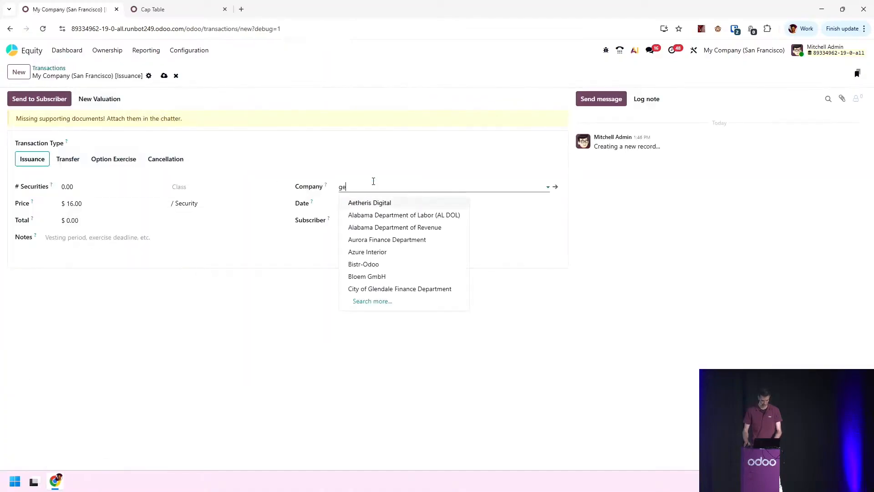
click(370, 202)
Set the transaction date to May 1, 2025
click(368, 207)
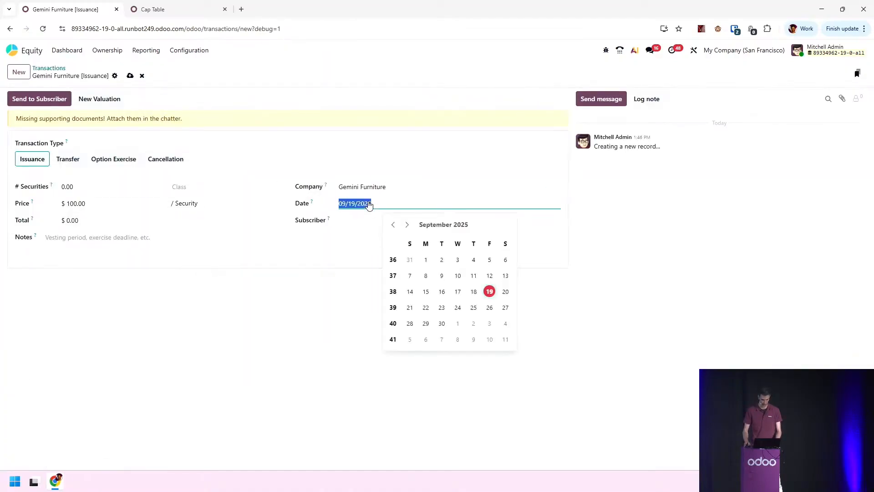
click(393, 225)
click(393, 225)
click(393, 224)
click(394, 225)
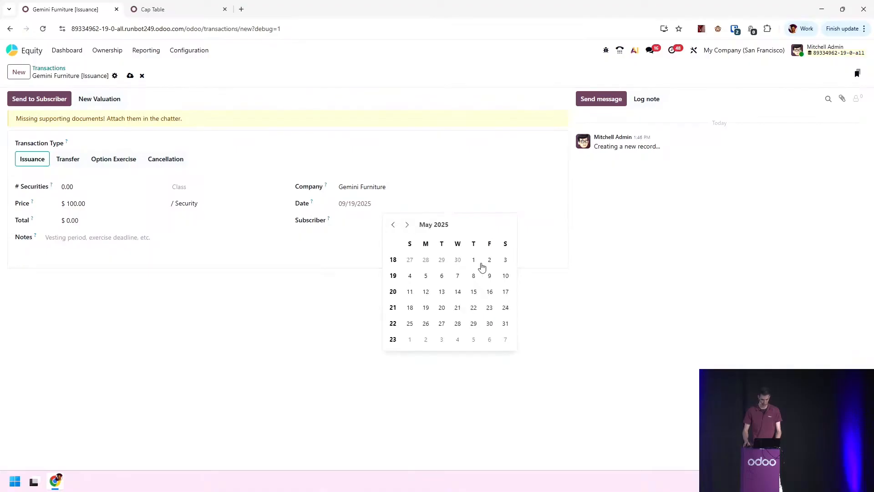
click(473, 260)
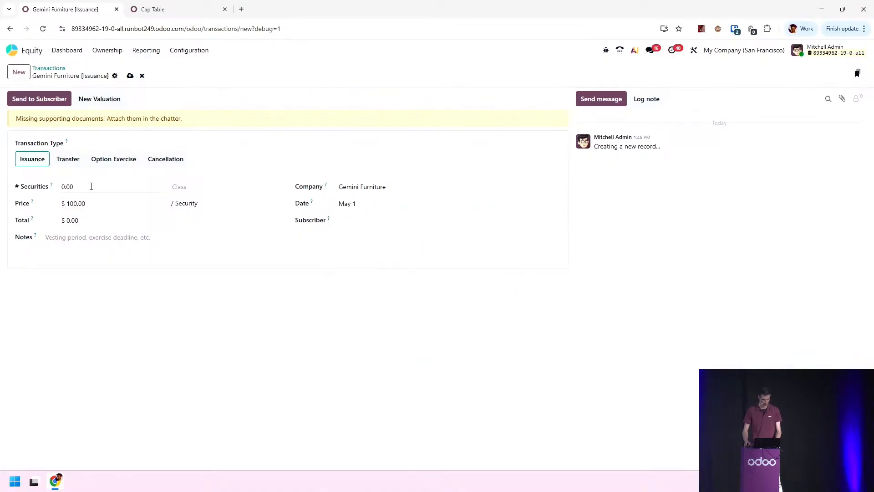
Switch the transaction type to Option Exercise
click(117, 163)
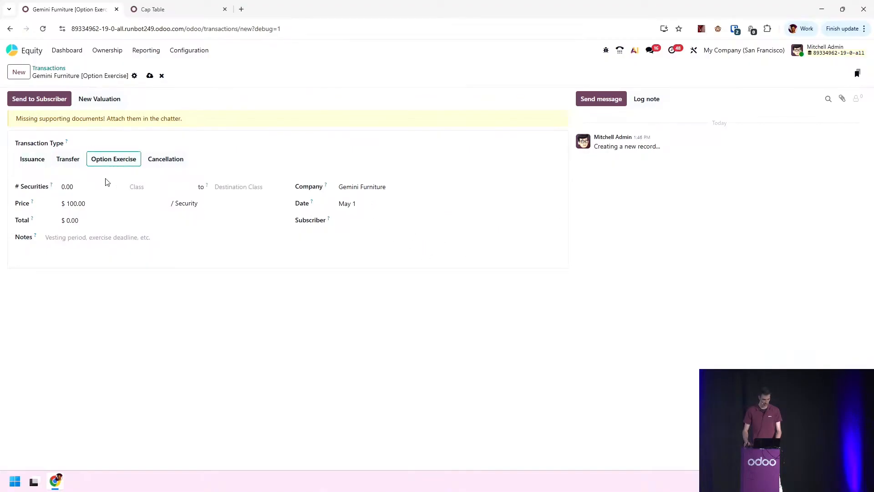
click(87, 185)
click(155, 189)
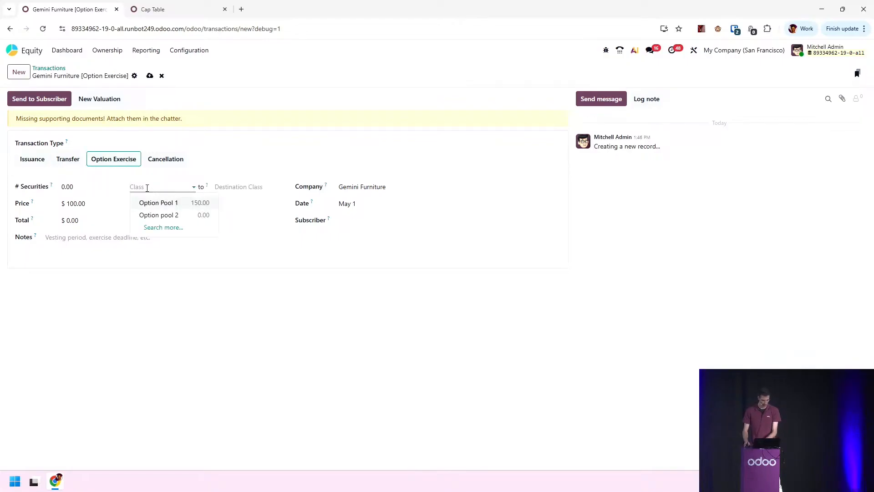
Search contacts for "bill" and set the subscriber to the employee holding the options
click(361, 220)
text(b)
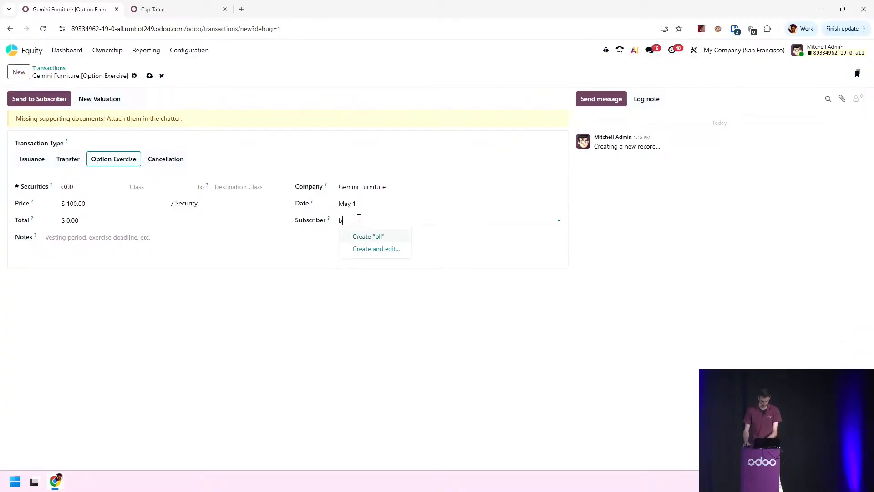
text(llill)
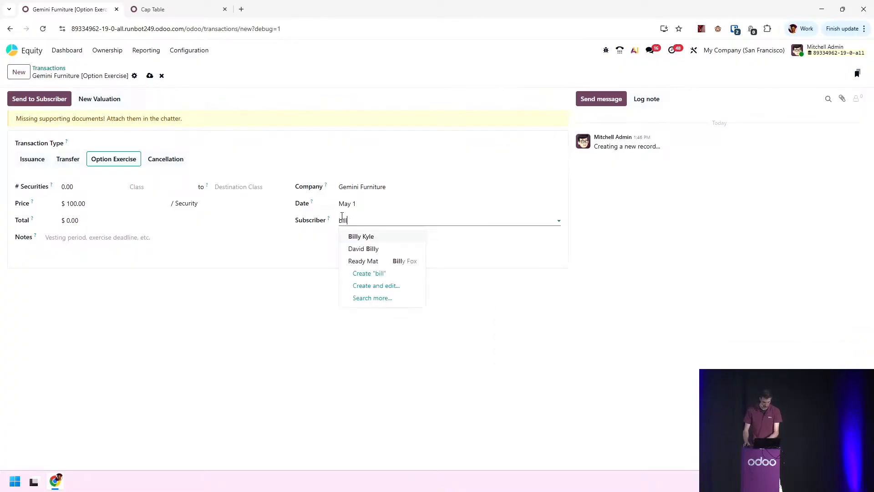
click(366, 237)
Exercise 50 securities from Option Pool 1 into the destination class Class A
click(163, 186)
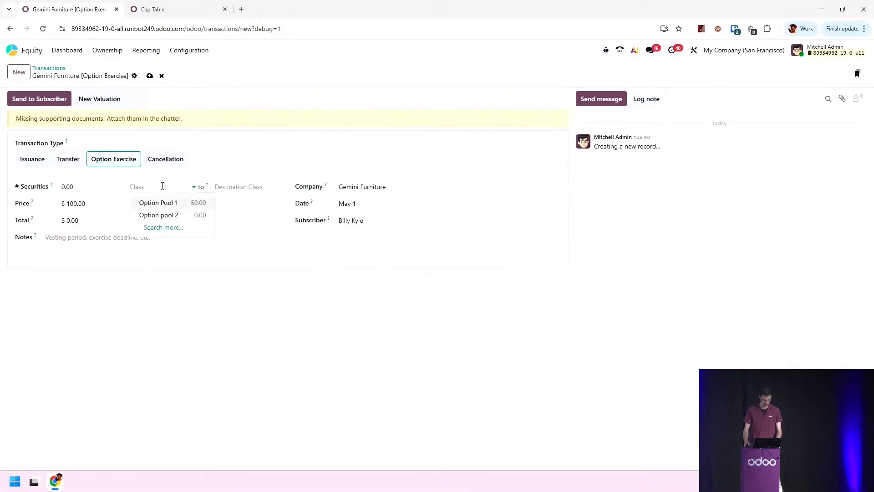
click(182, 203)
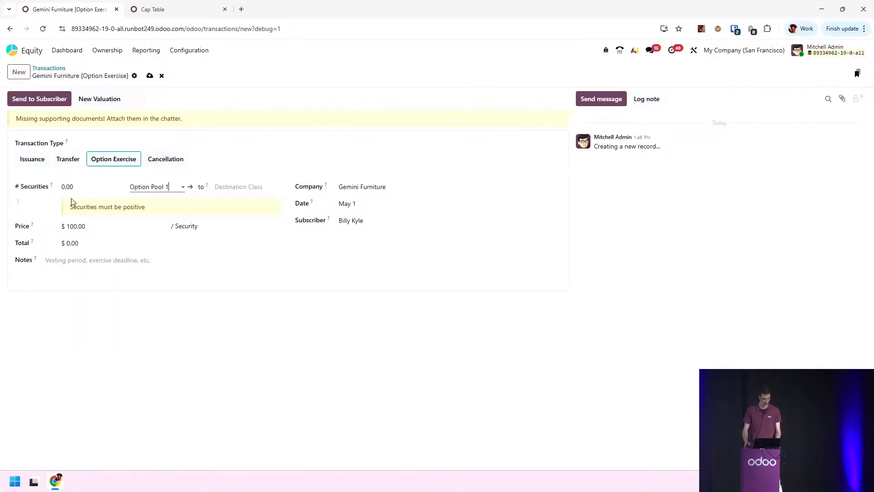
click(87, 186)
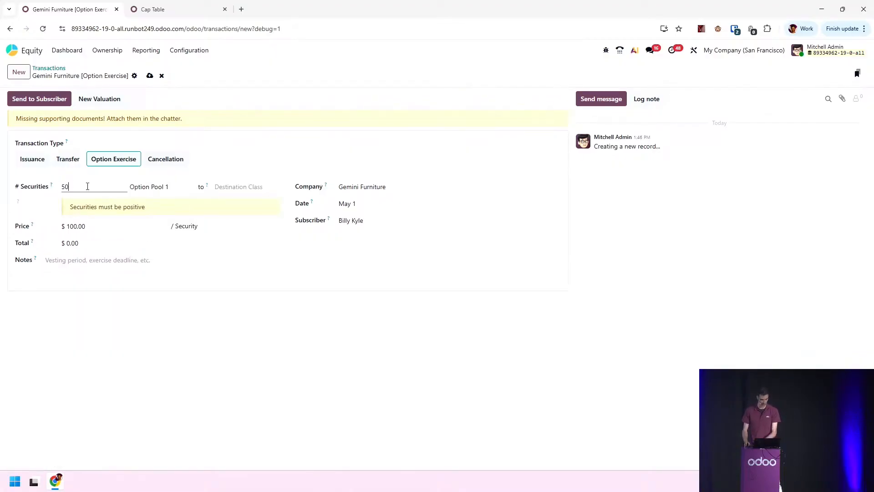
click(235, 186)
click(245, 226)
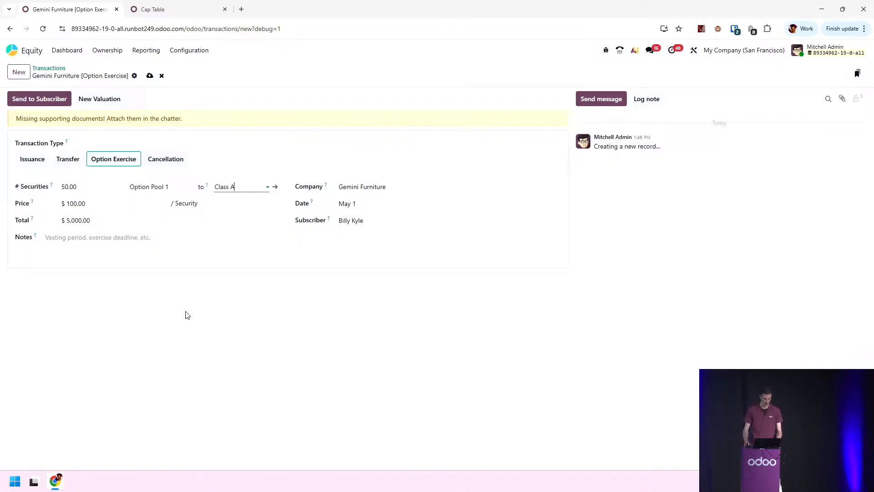
Set the price per security to $50 and save the option exercise transaction
click(106, 203)
text(50)
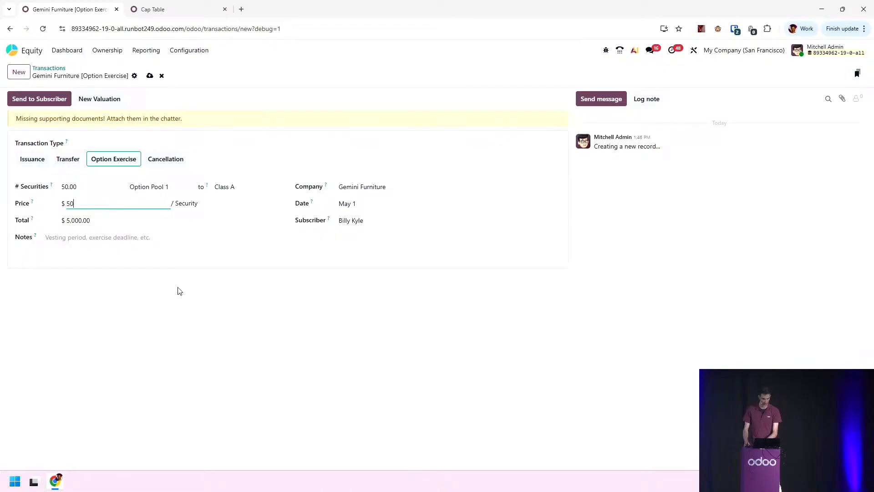
click(258, 360)
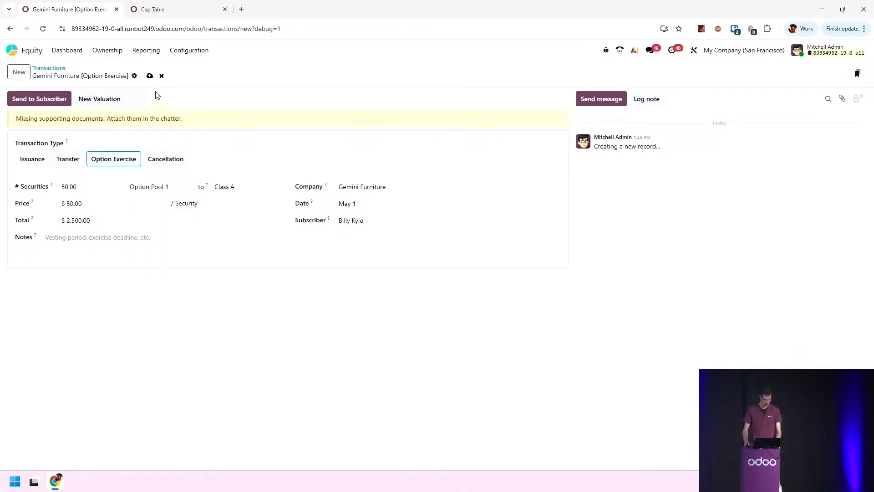
click(150, 76)
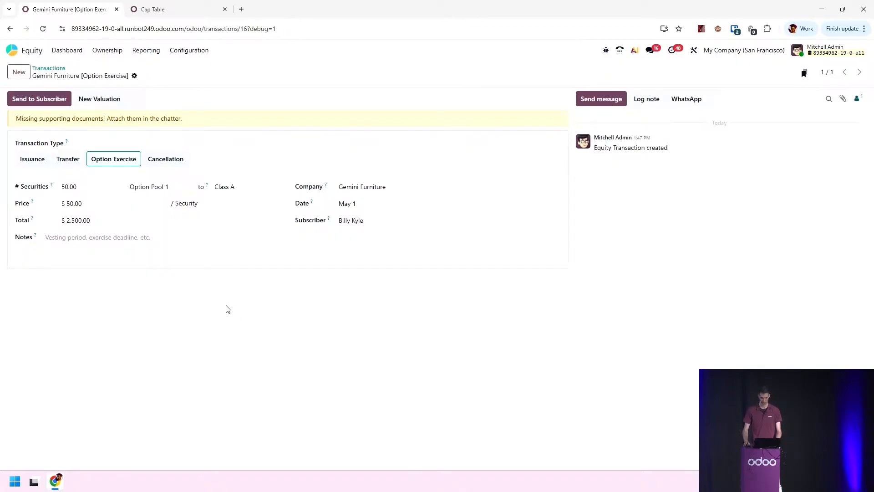
Reload the cap table to review the holdings after the exercise
click(164, 6)
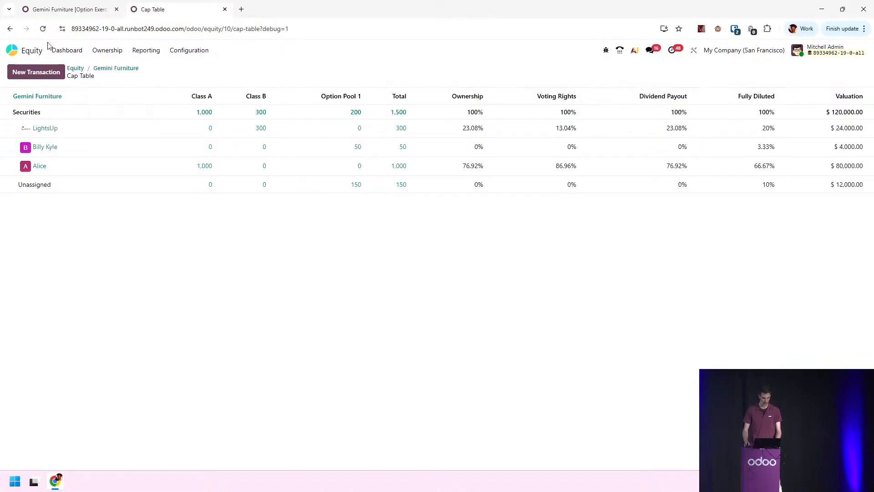
click(43, 29)
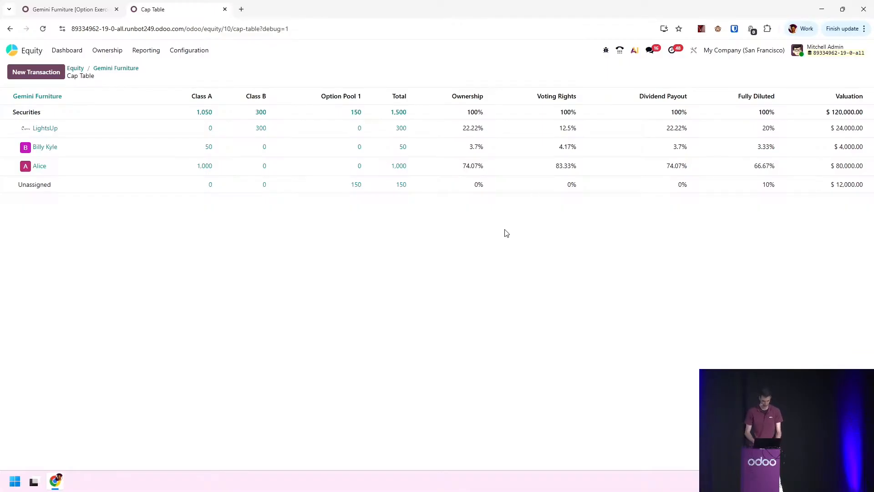
click(70, 7)
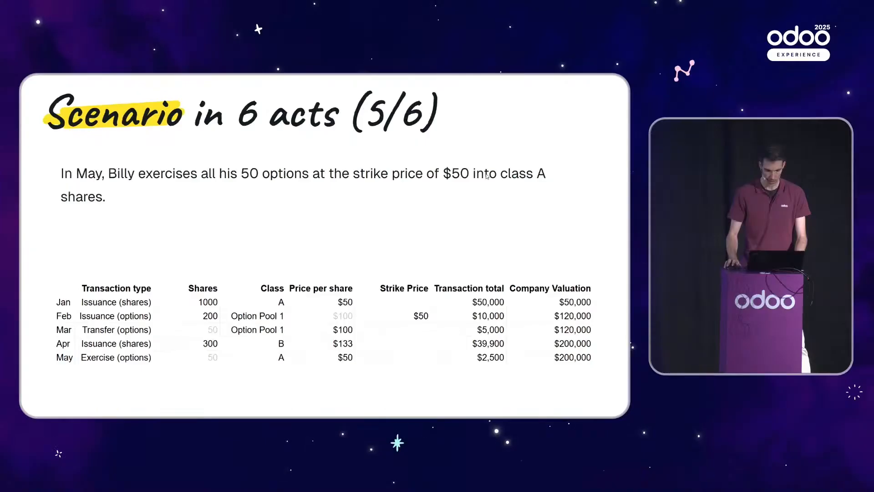
key(Right)
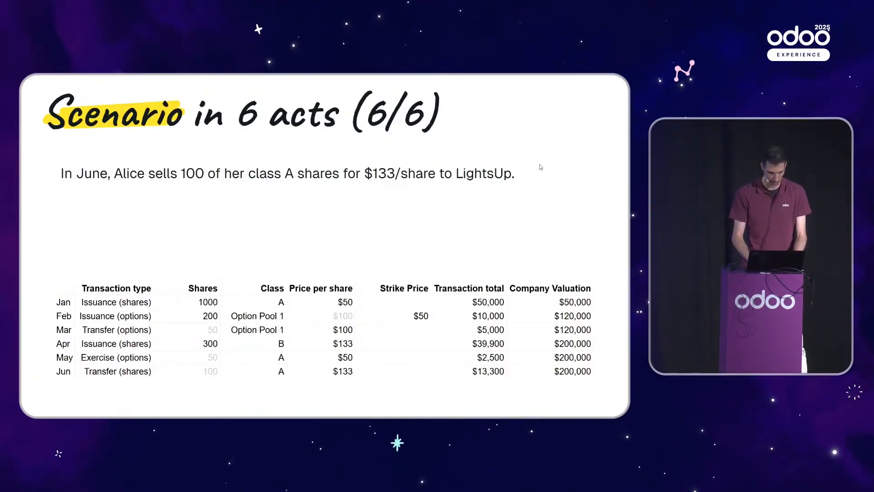
key(alt+Tab)
click(148, 78)
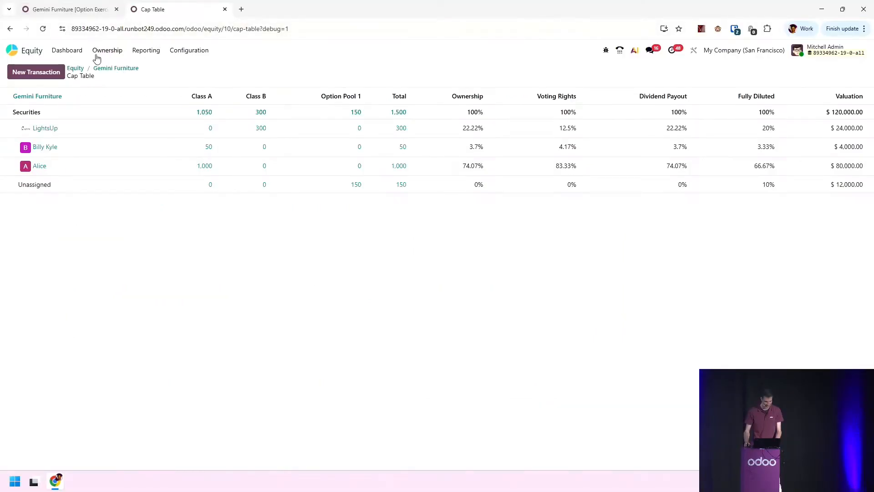
Add a new valuation record dated April 1, 2025 from the Ownership valuations list
click(109, 51)
click(116, 85)
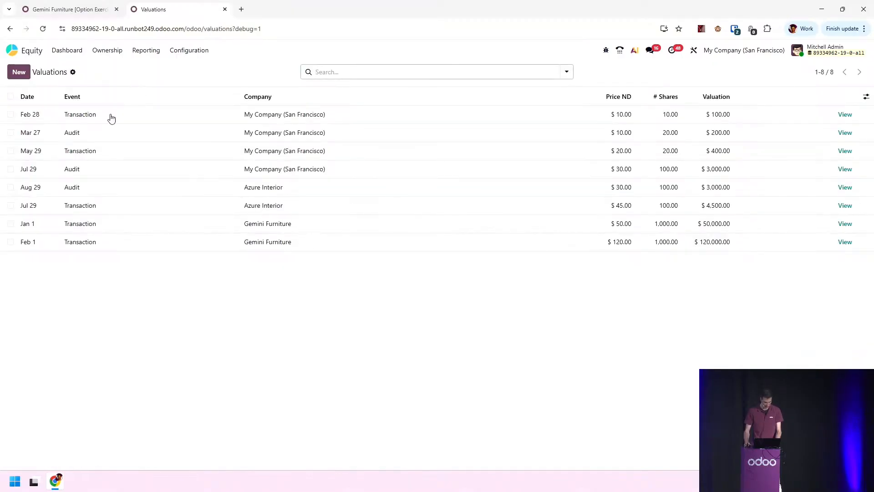
click(20, 75)
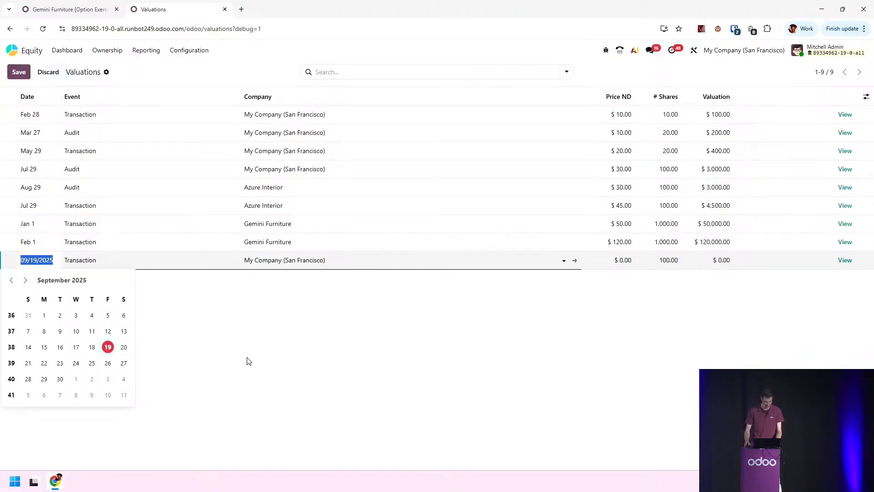
key(ctrl+super+Left)
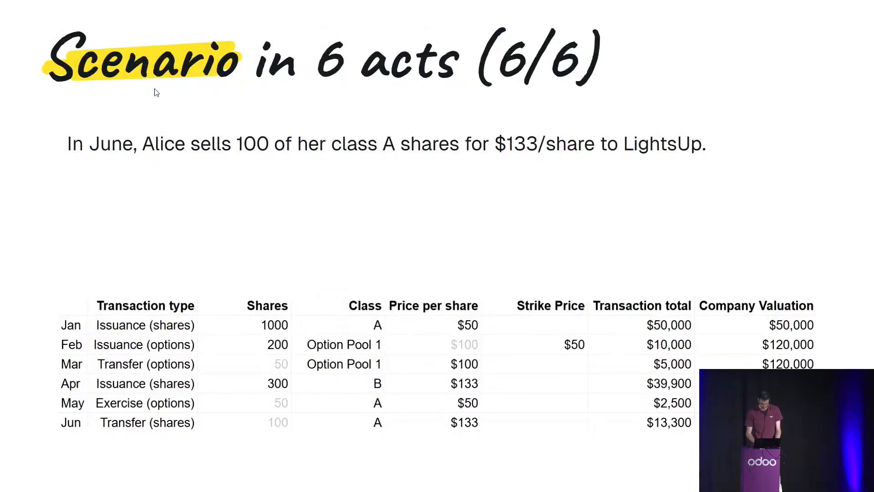
key(ctrl+super+Right)
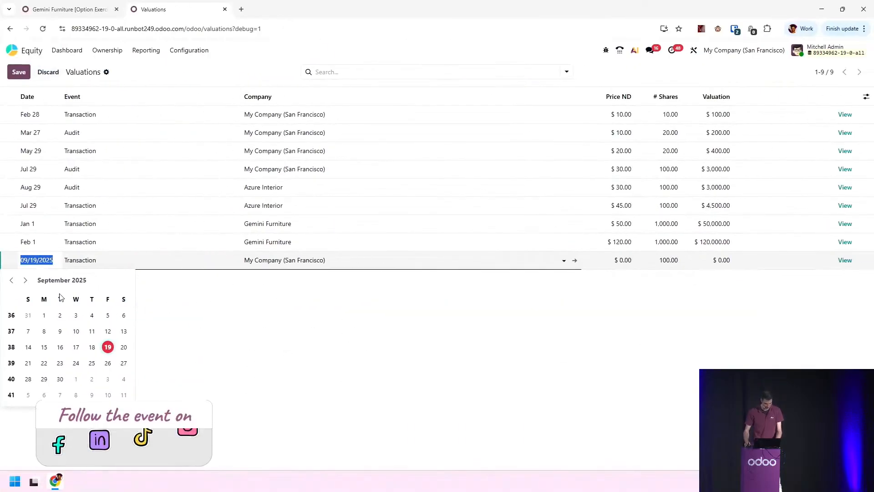
click(12, 281)
click(11, 280)
click(12, 280)
click(11, 280)
click(11, 281)
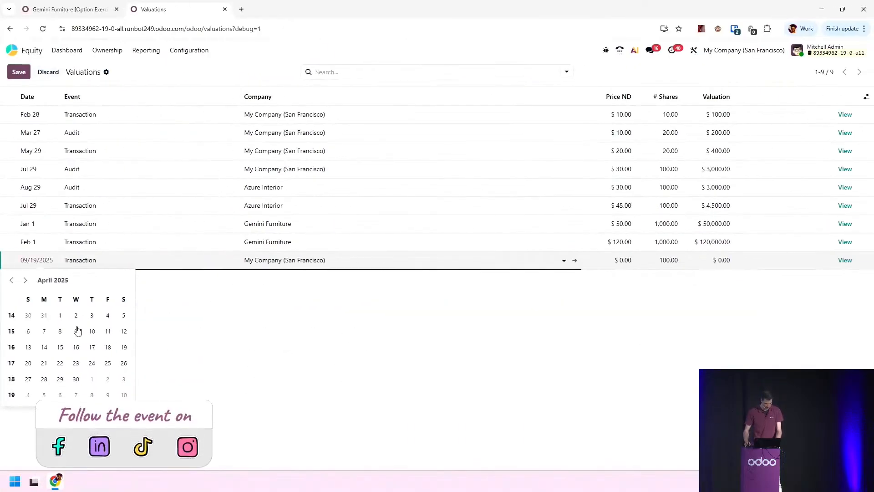
click(60, 316)
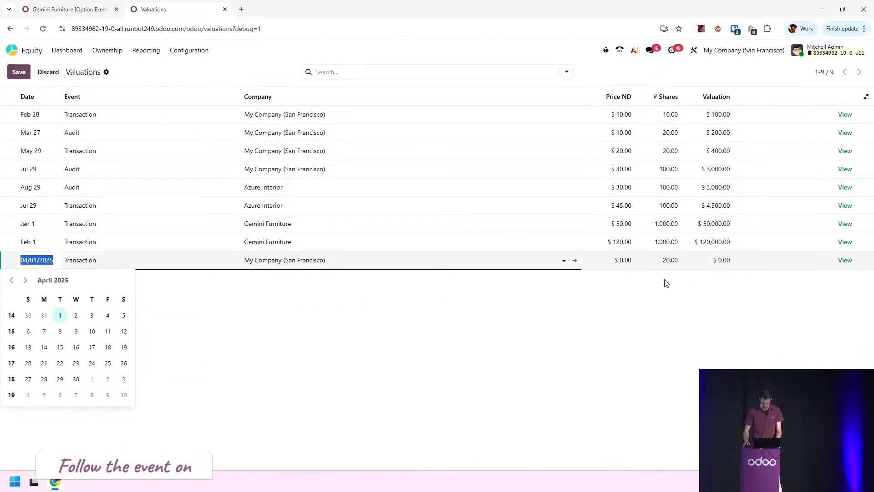
Set the new valuation amount to $200,000 and save the row
click(632, 261)
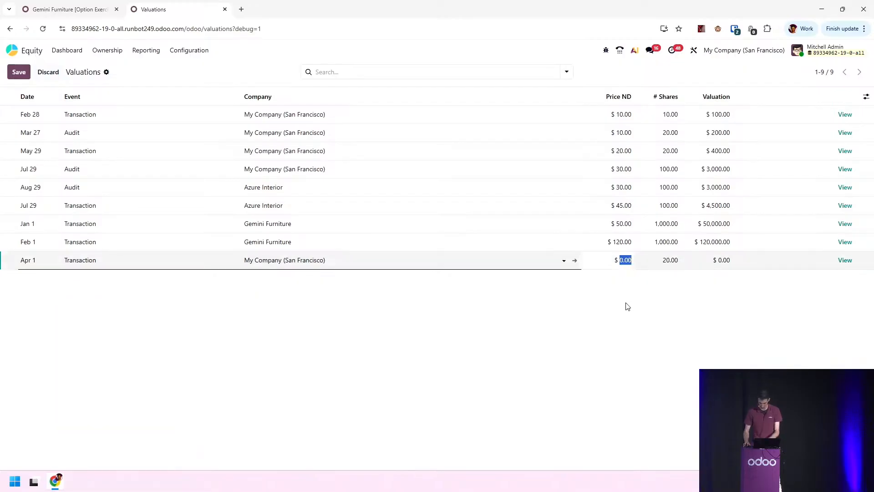
key(Tab)
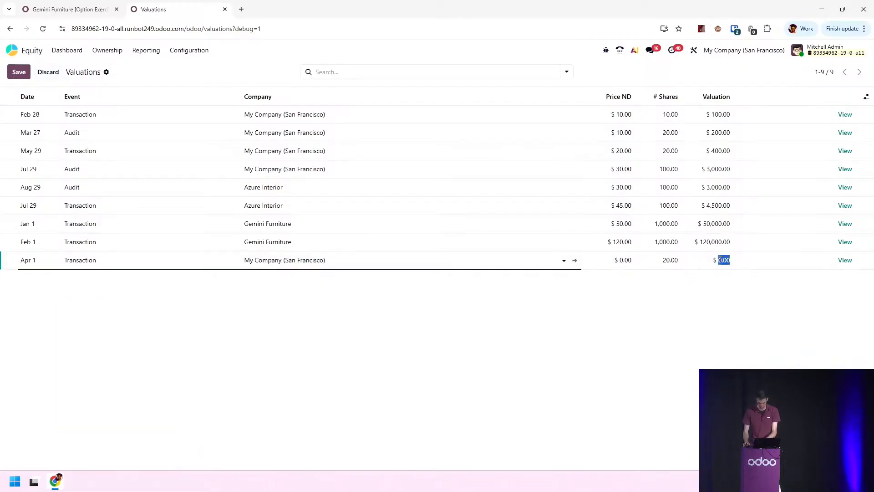
text(00)
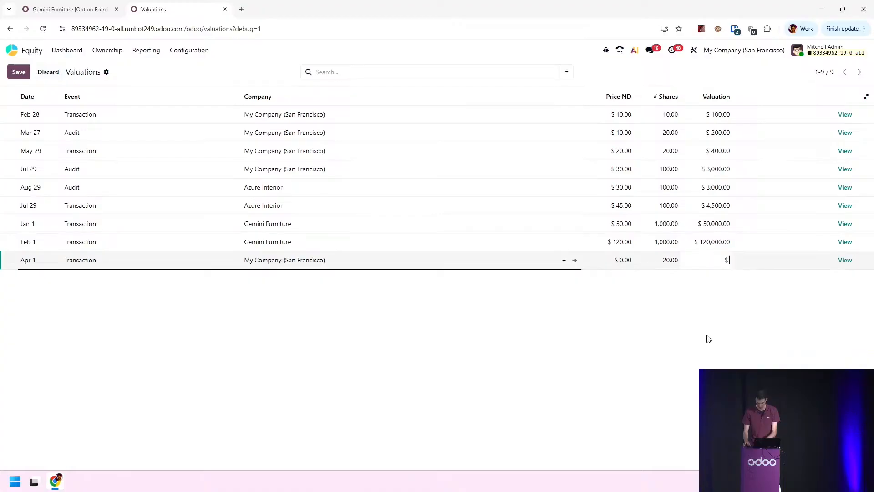
text(00)
click(710, 360)
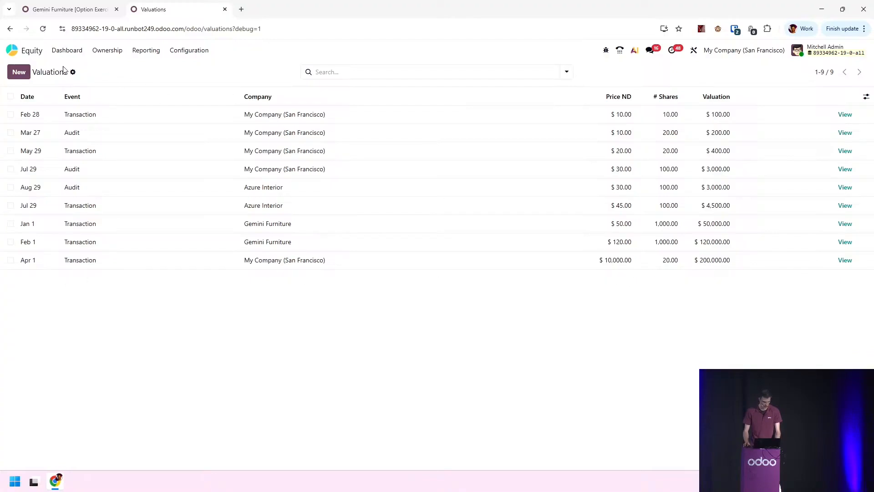
Set the April 1 valuation's company to Gemini Furniture and save the row
click(281, 263)
text(gemi)
click(276, 275)
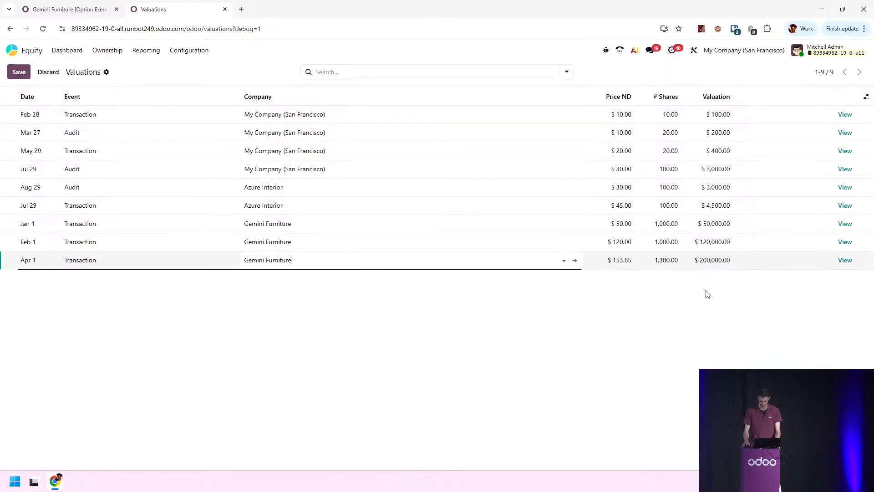
click(720, 306)
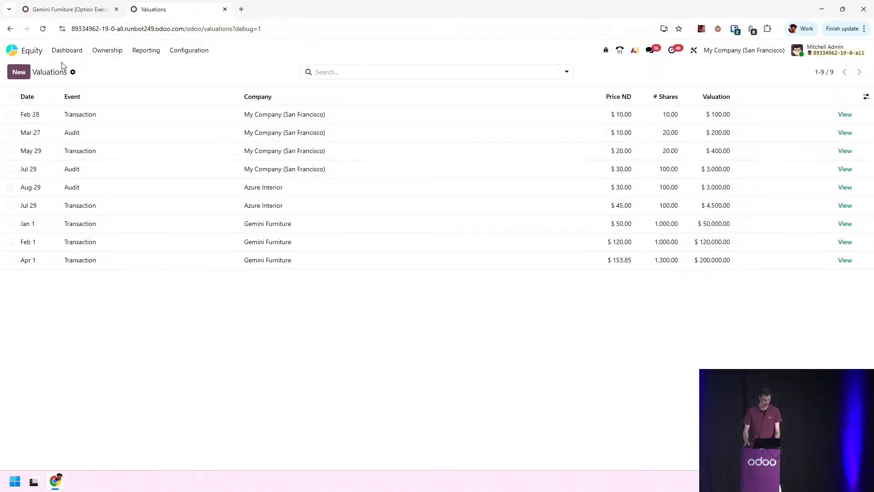
Start a new Transfer transaction from the transactions list and set its company to Gemini Furniture
click(107, 51)
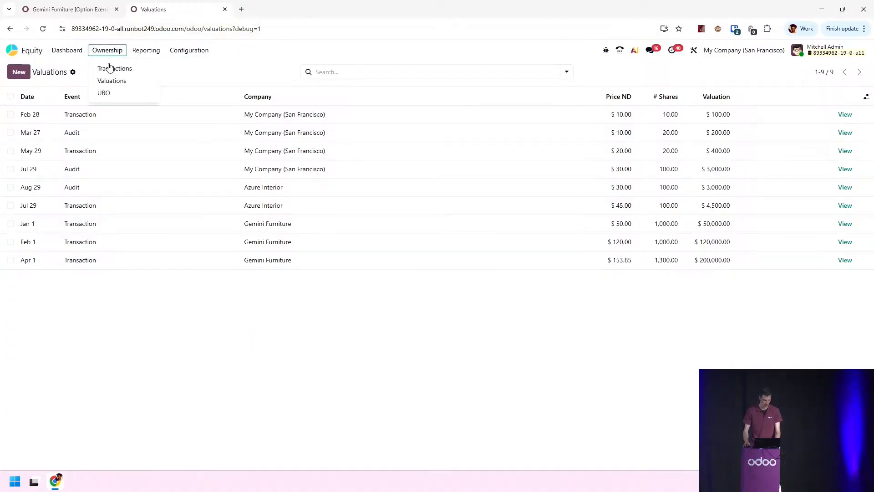
click(68, 9)
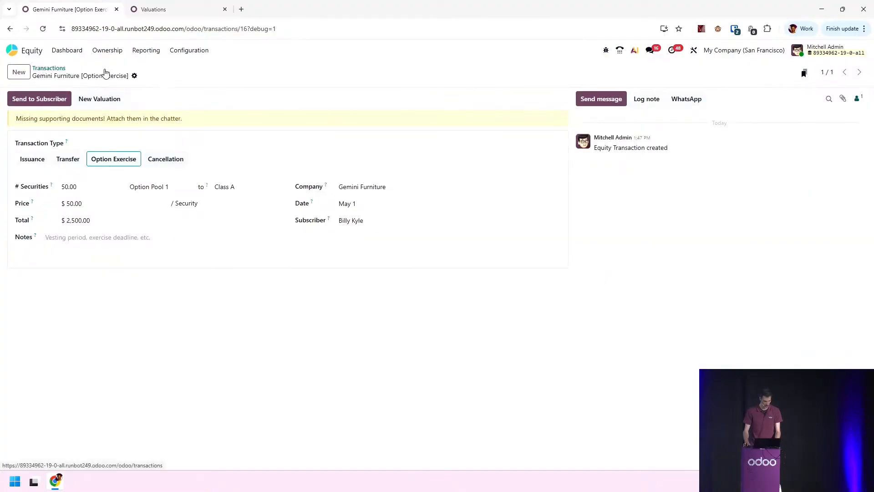
click(49, 68)
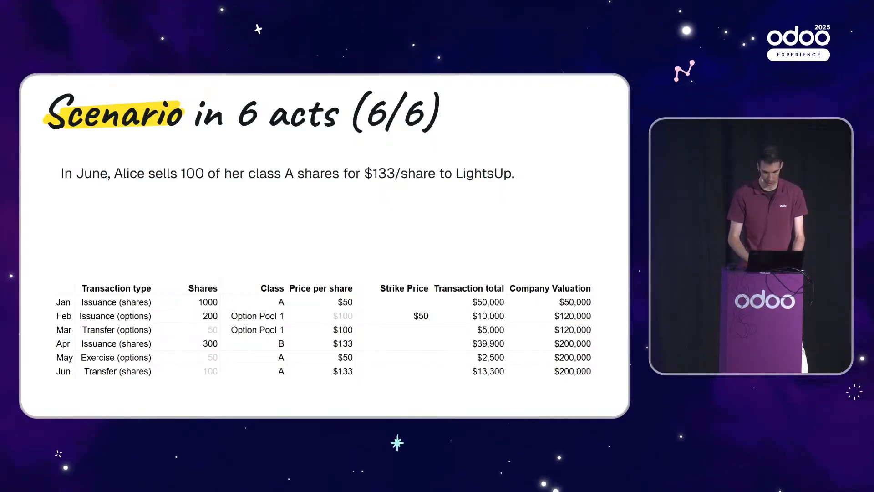
key(alt+Tab)
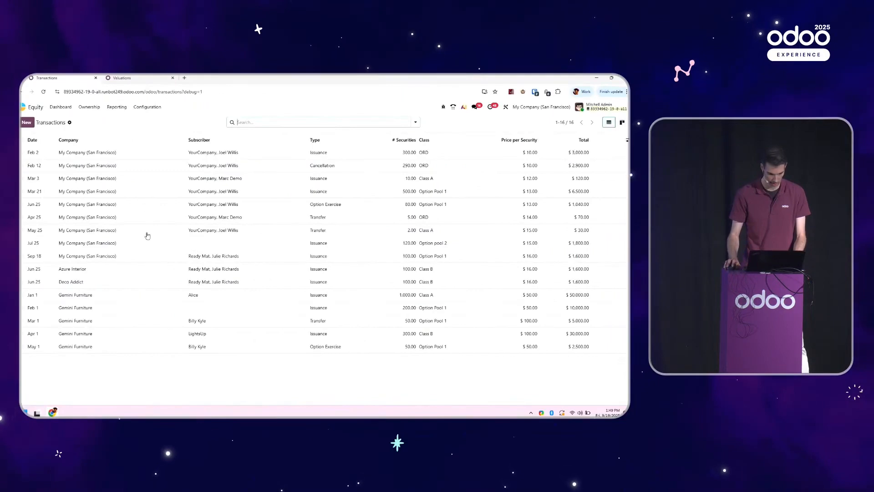
click(27, 122)
click(61, 184)
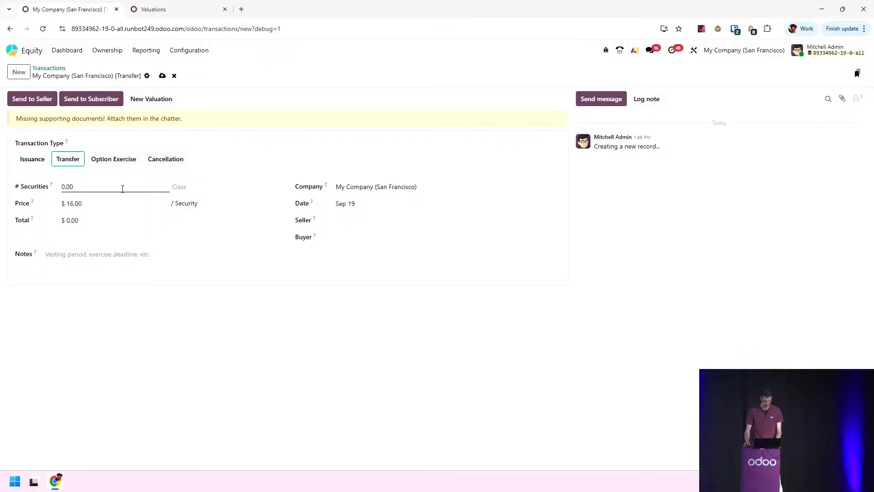
click(122, 188)
click(383, 186)
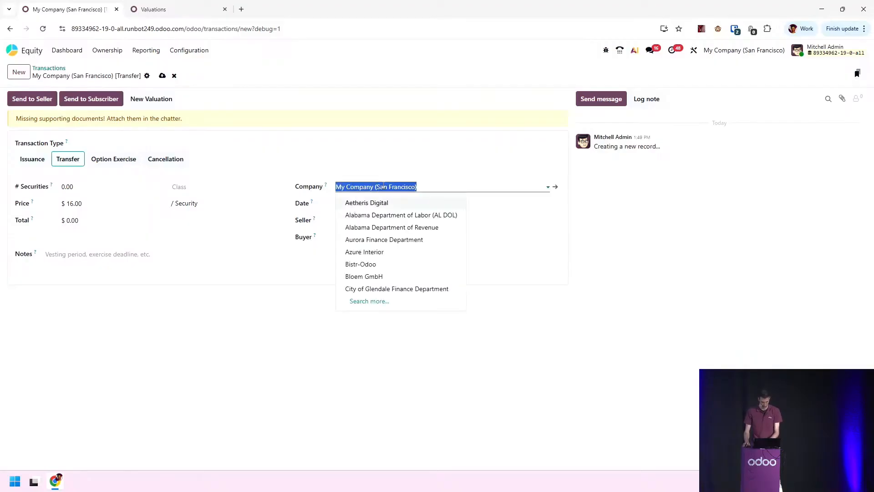
text(gem)
click(377, 202)
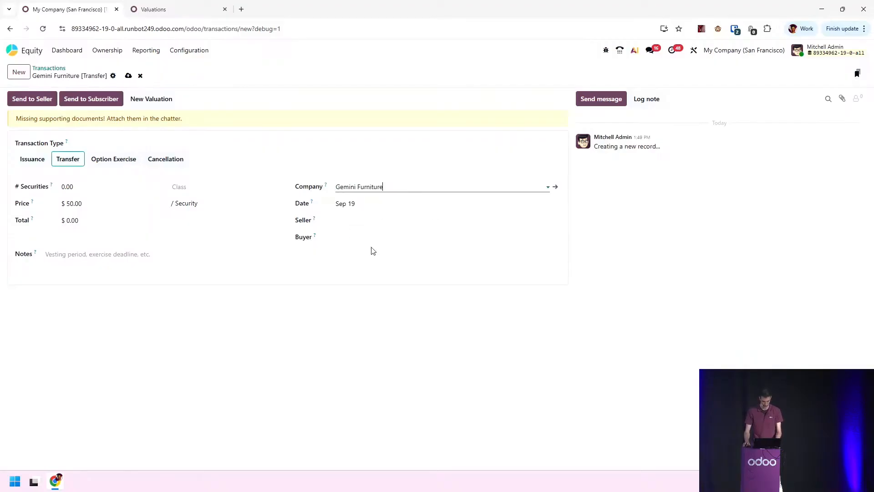
Set the transfer's seller to Alice and its buyer to LightsUp
click(366, 237)
text(ali)
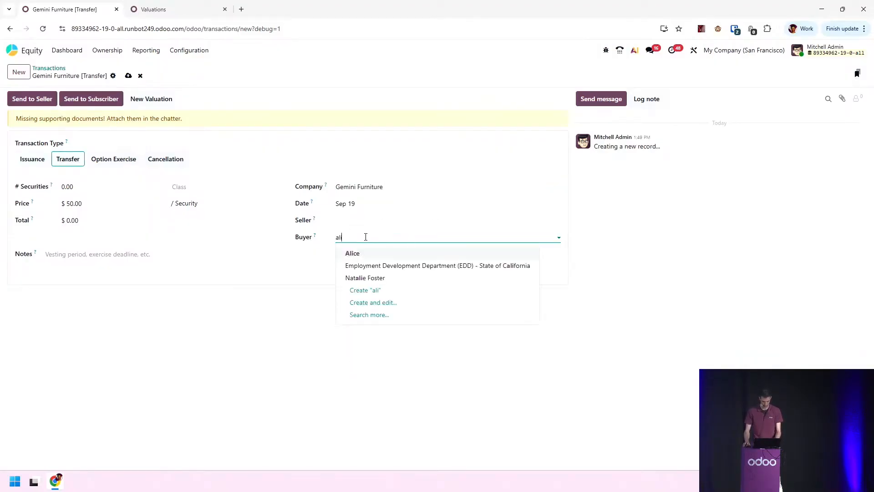
click(354, 220)
text(aili)
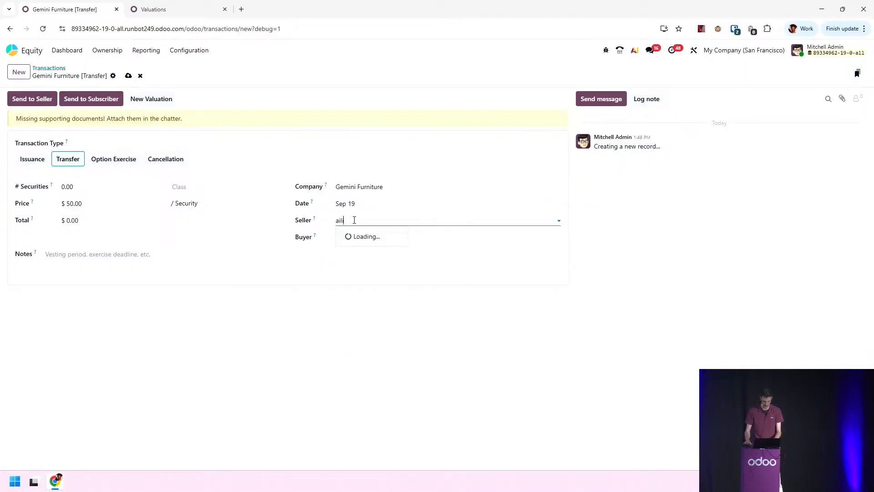
key(BackSpace)
key(BackSpace)
key(BackSpace)
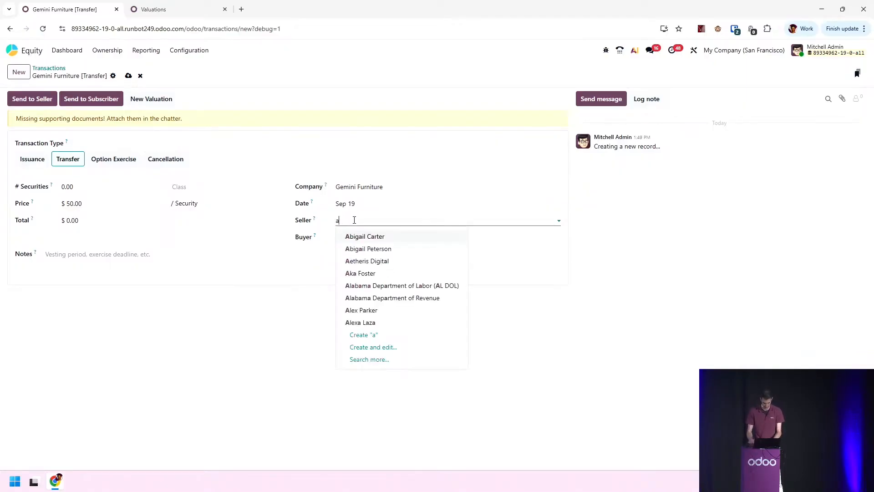
text(li)
click(368, 236)
click(369, 237)
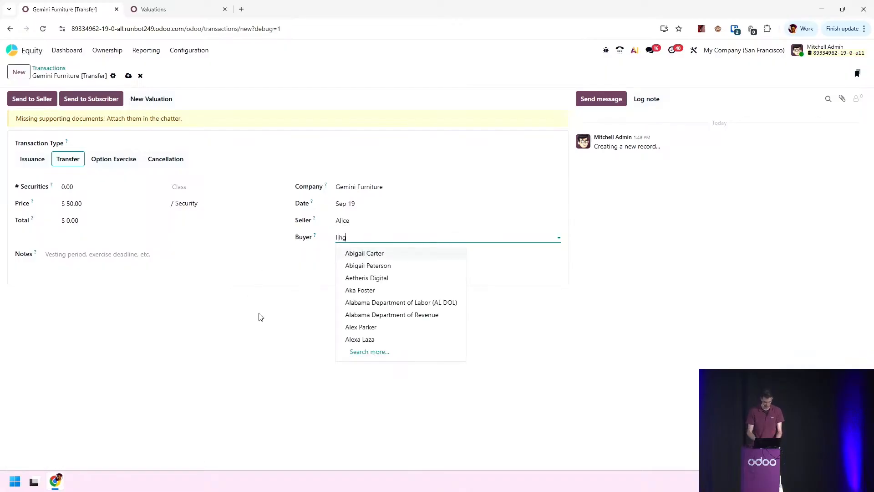
key(BackSpace)
key(BackSpace)
text(gh)
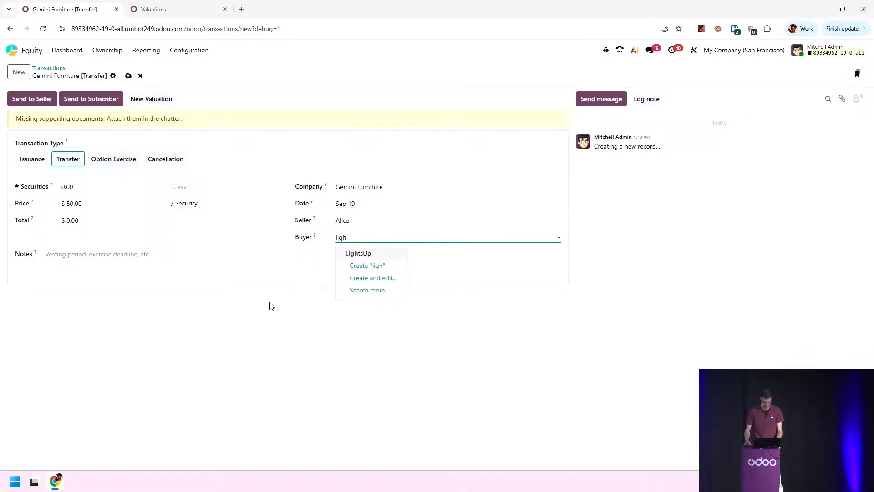
click(356, 254)
Set the transfer date to June 1, 2025
click(351, 205)
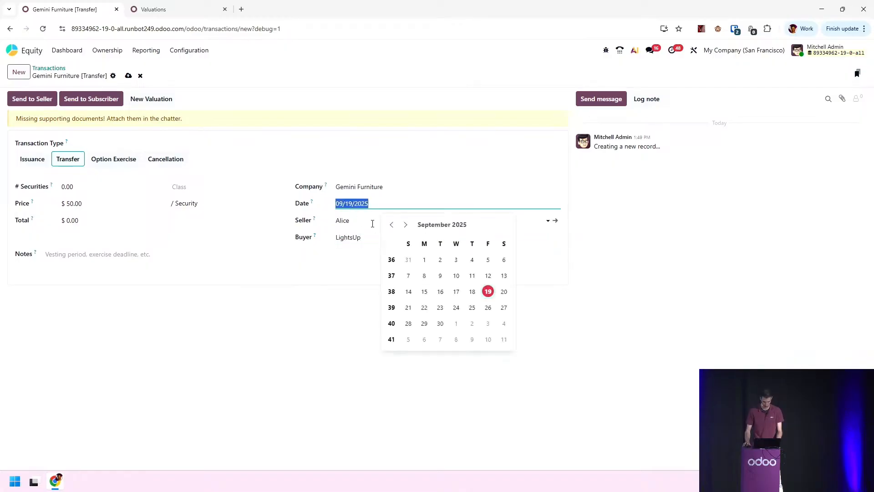
click(392, 226)
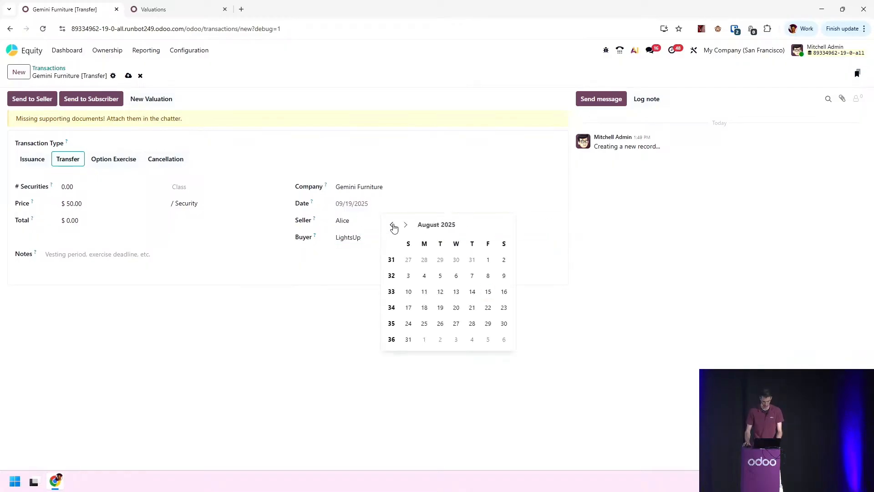
click(392, 225)
click(393, 225)
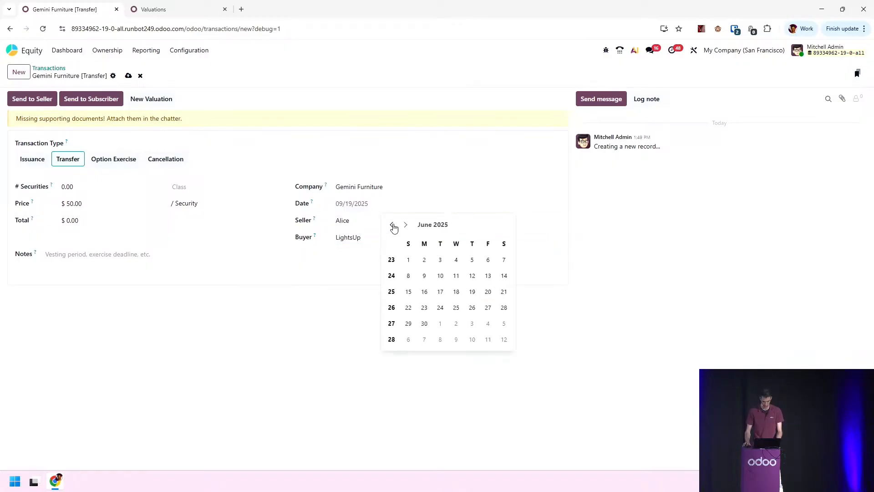
click(409, 260)
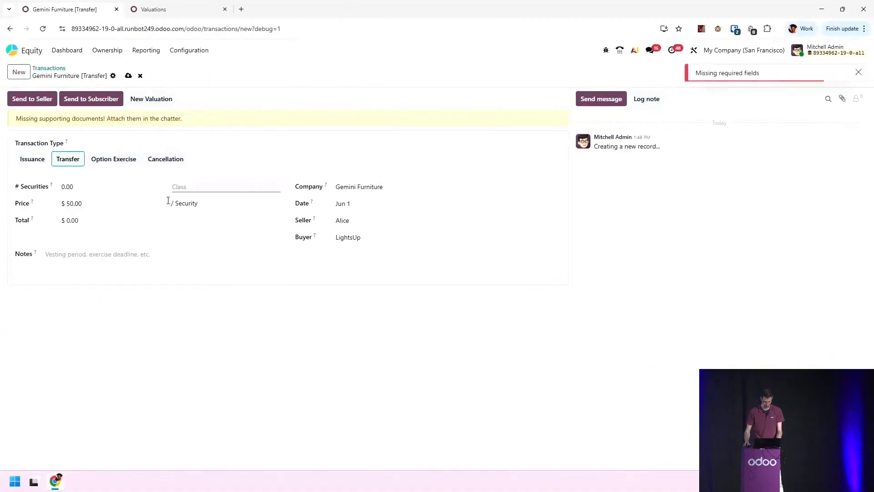
Set the transferred class to Class A and the number of securities to 100
click(195, 187)
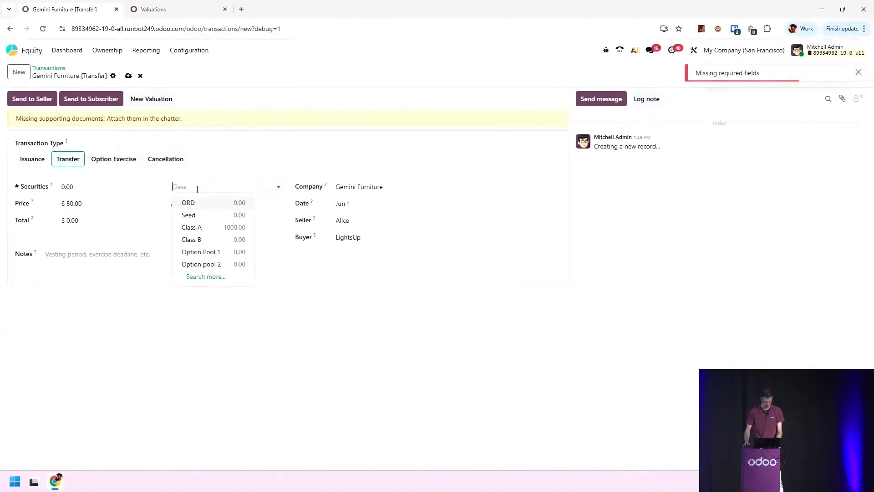
click(210, 229)
click(93, 185)
text(100)
click(195, 347)
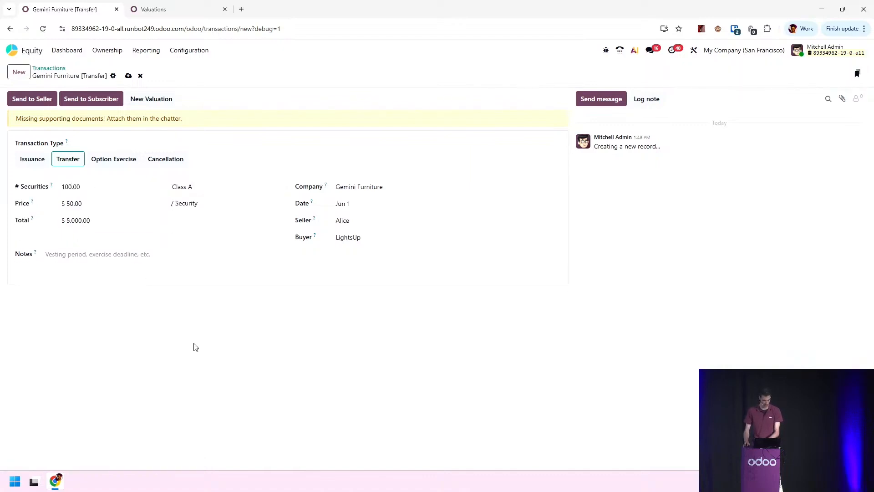
Set the price per security to $133 and save the transfer
click(91, 203)
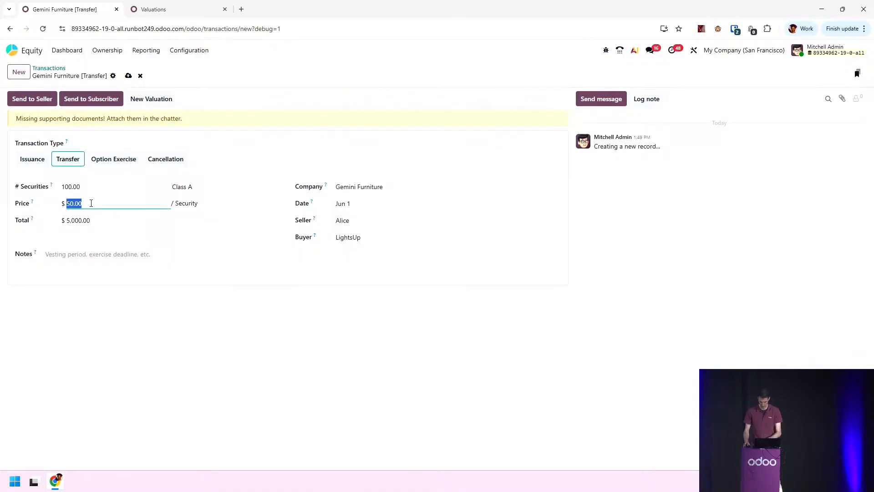
text(133)
key(Tab)
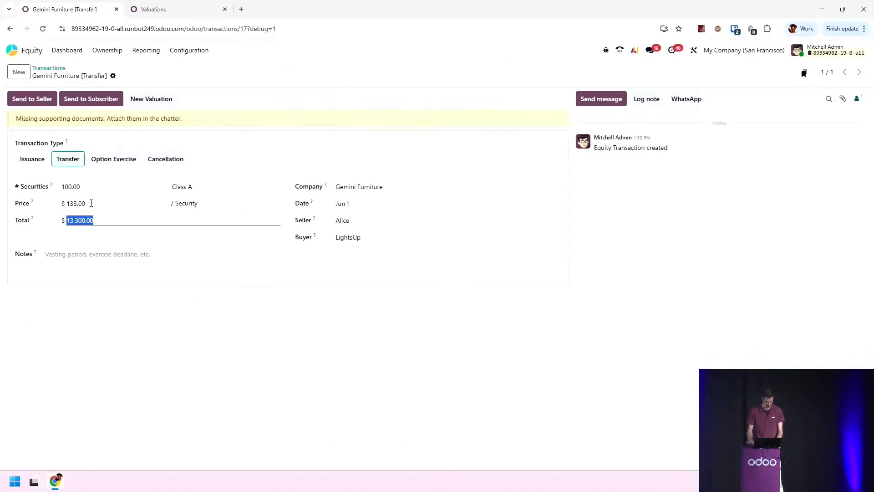
click(241, 332)
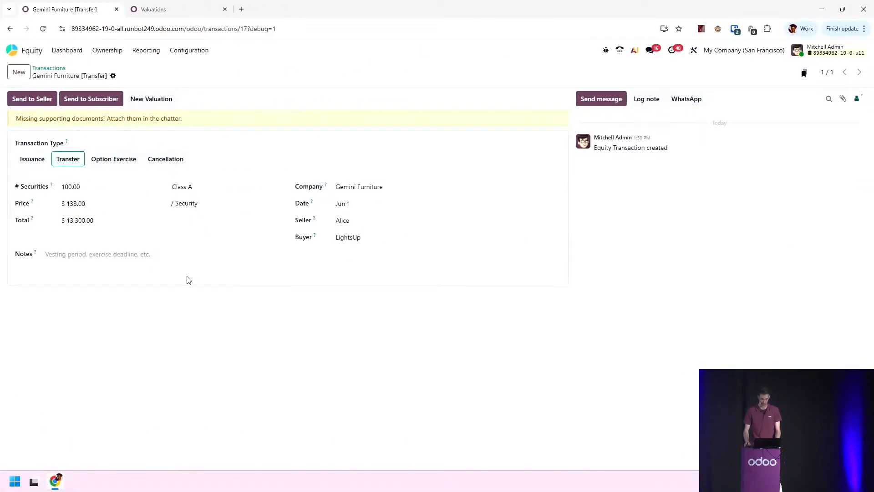
Open the Gemini Furniture cap table from the Equity dashboard and inspect Alice's Class A transactions
click(152, 8)
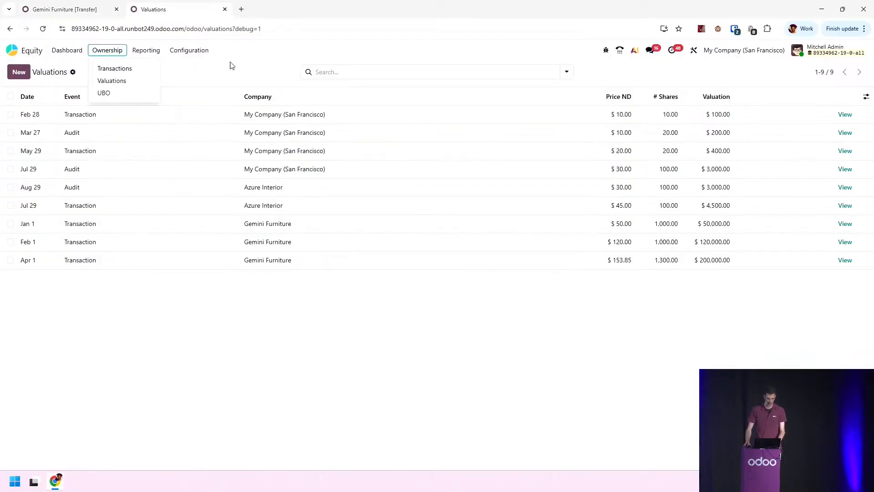
click(67, 51)
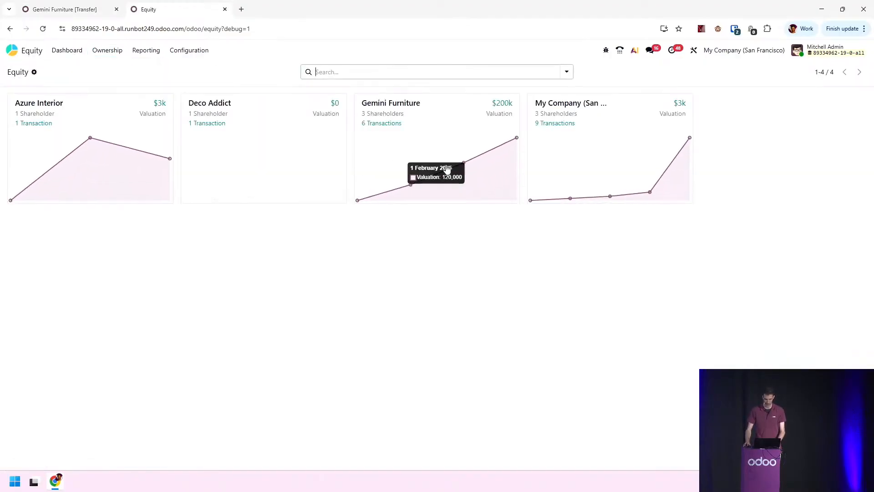
click(446, 169)
click(74, 69)
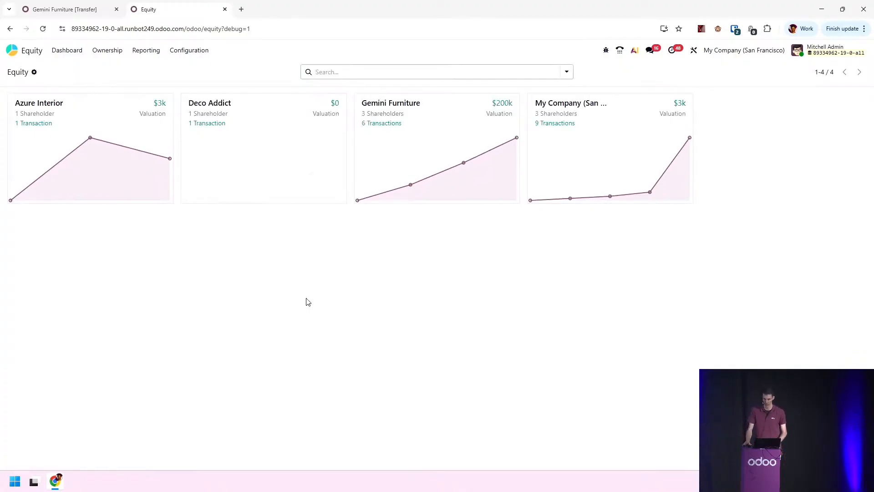
click(447, 167)
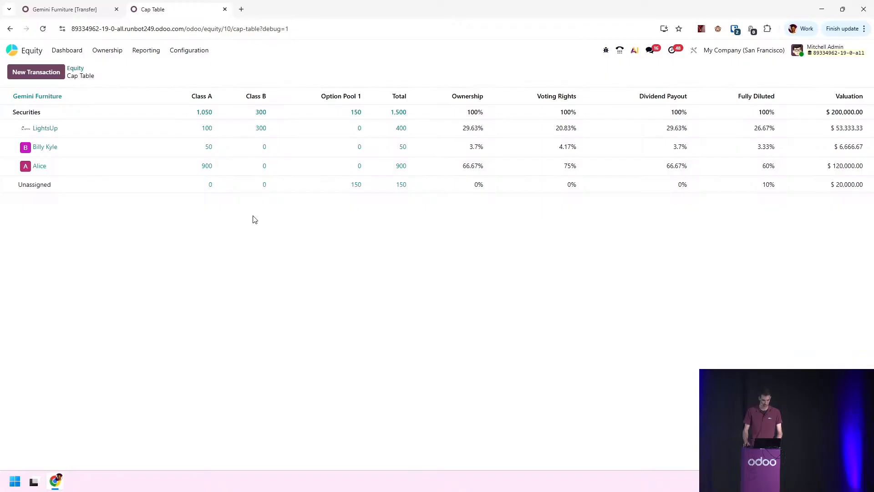
click(207, 166)
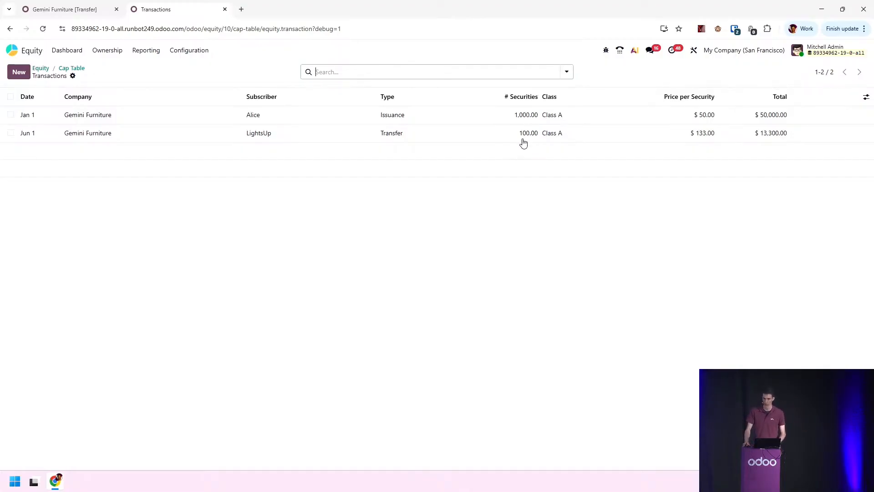
click(80, 69)
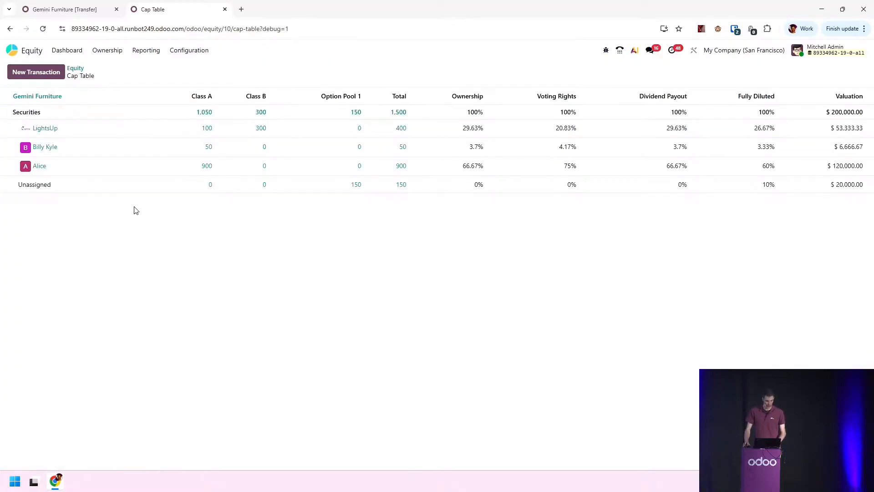
Send LightsUp an equity notice invitation containing the link to its holdings
mouse_move(119, 127)
click(148, 130)
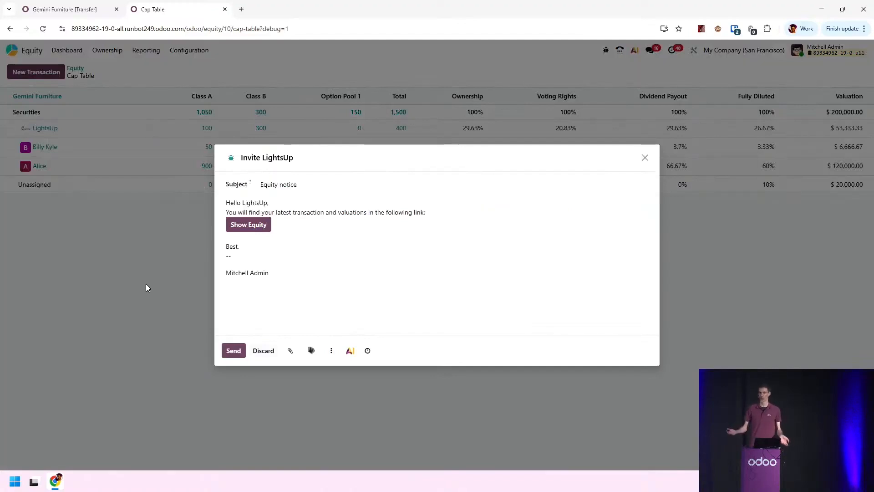
click(247, 225)
click(275, 238)
click(233, 356)
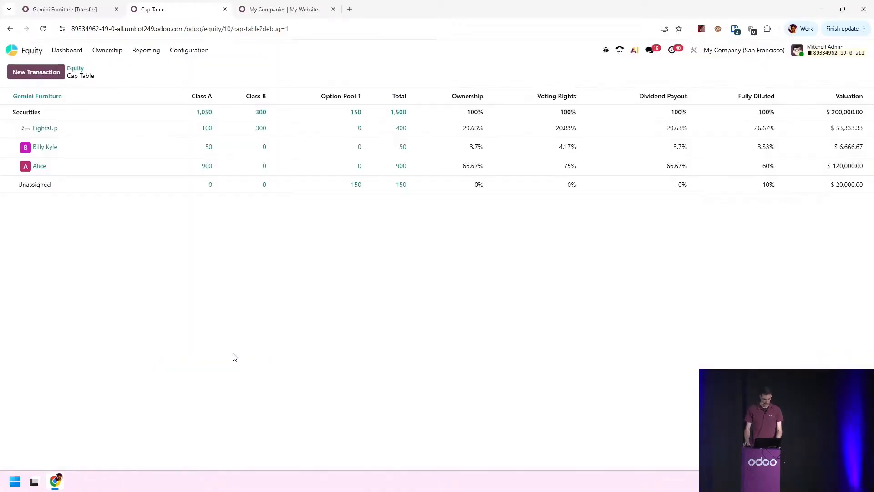
Open LightsUp's Gemini Furniture equity page in the shareholder portal
click(280, 8)
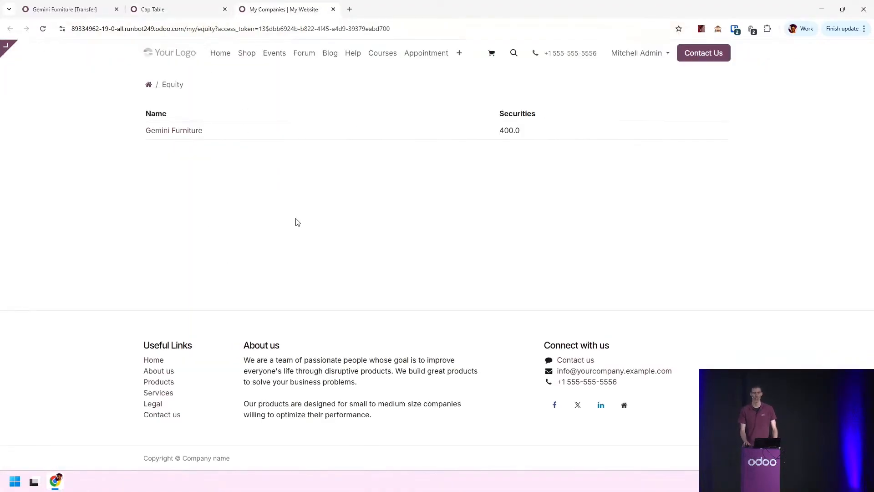
click(177, 134)
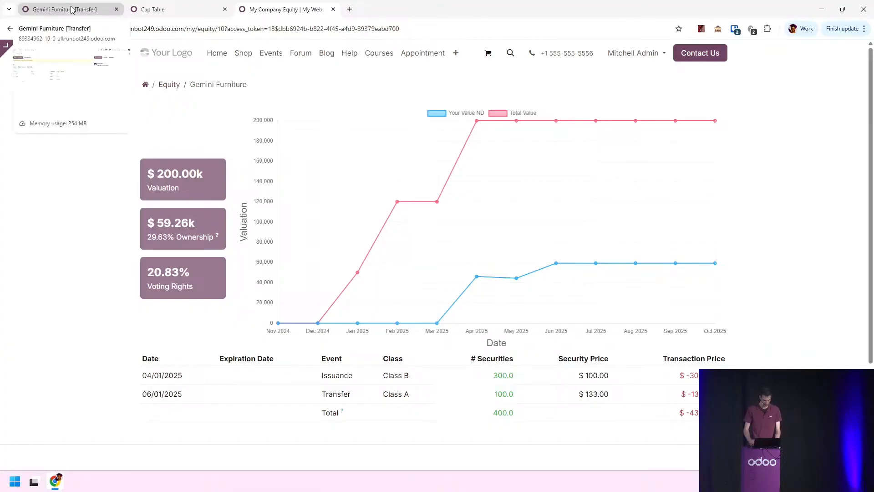
key(ctrl+super+Left)
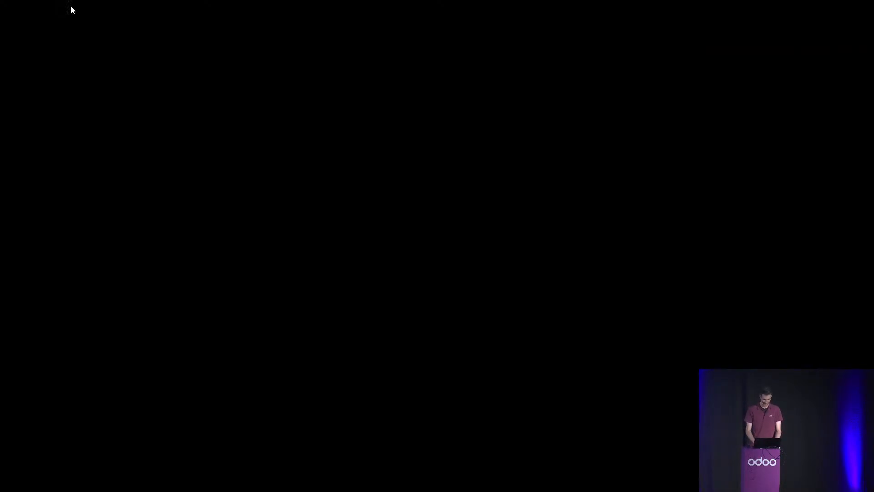
key(Right)
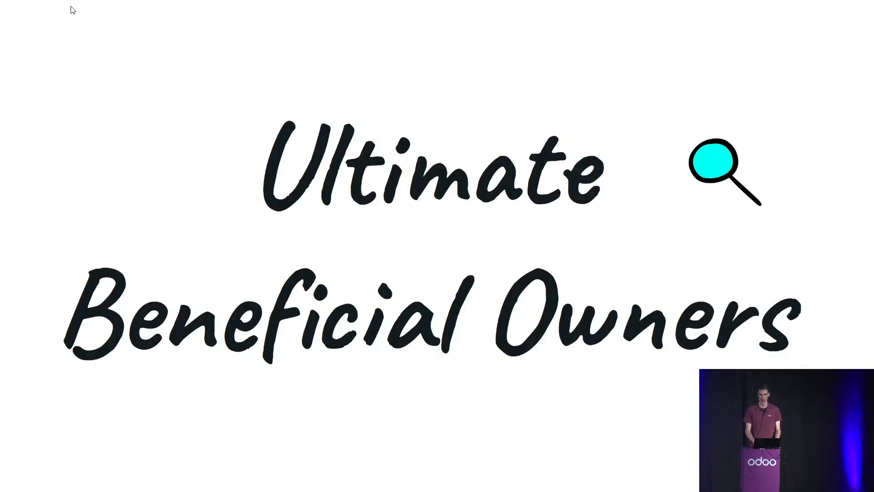